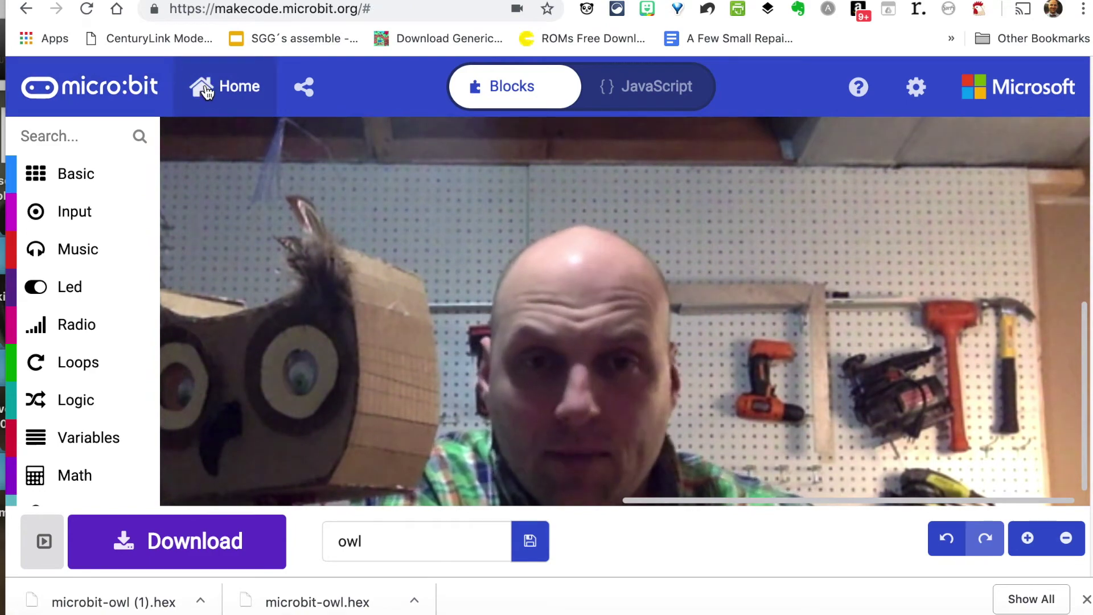
# Reopen the owl project from the home page and switch the green screen background off.
pyautogui.click(202, 89)
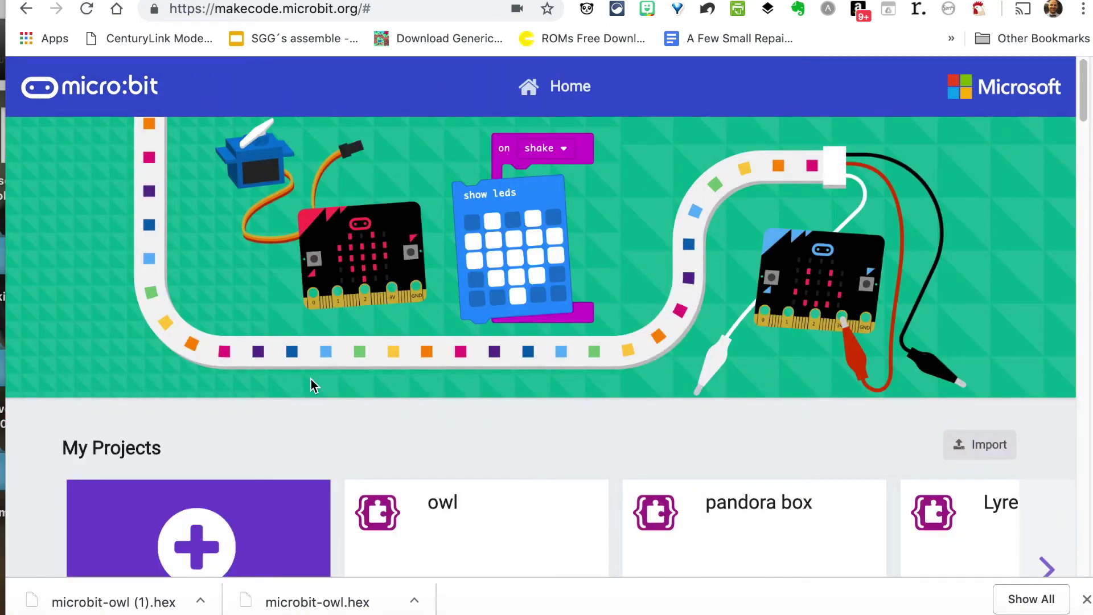
pyautogui.click(436, 507)
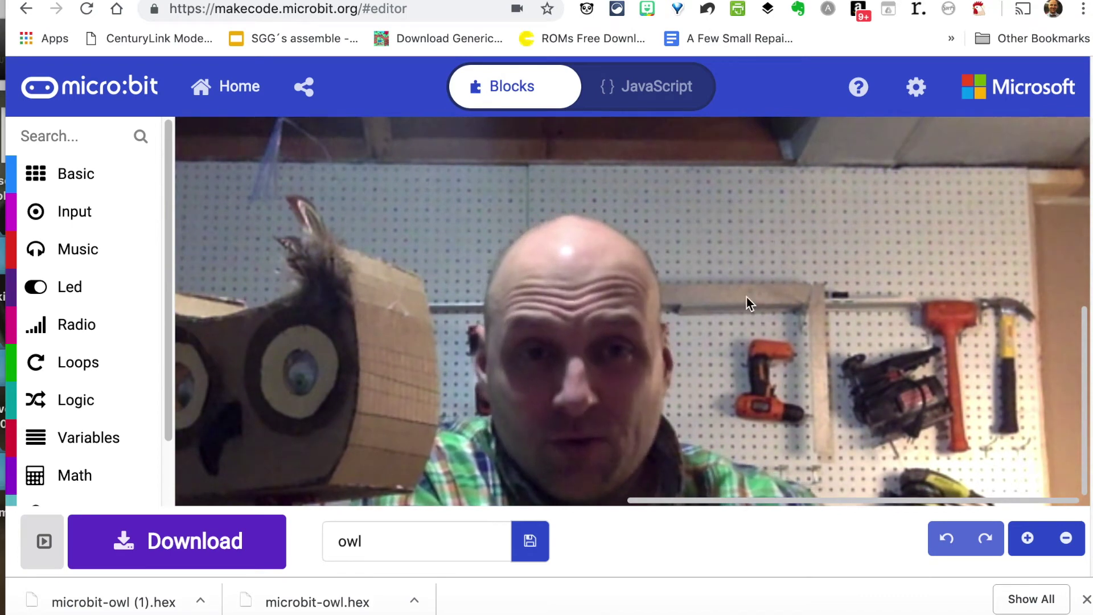
pyautogui.click(916, 87)
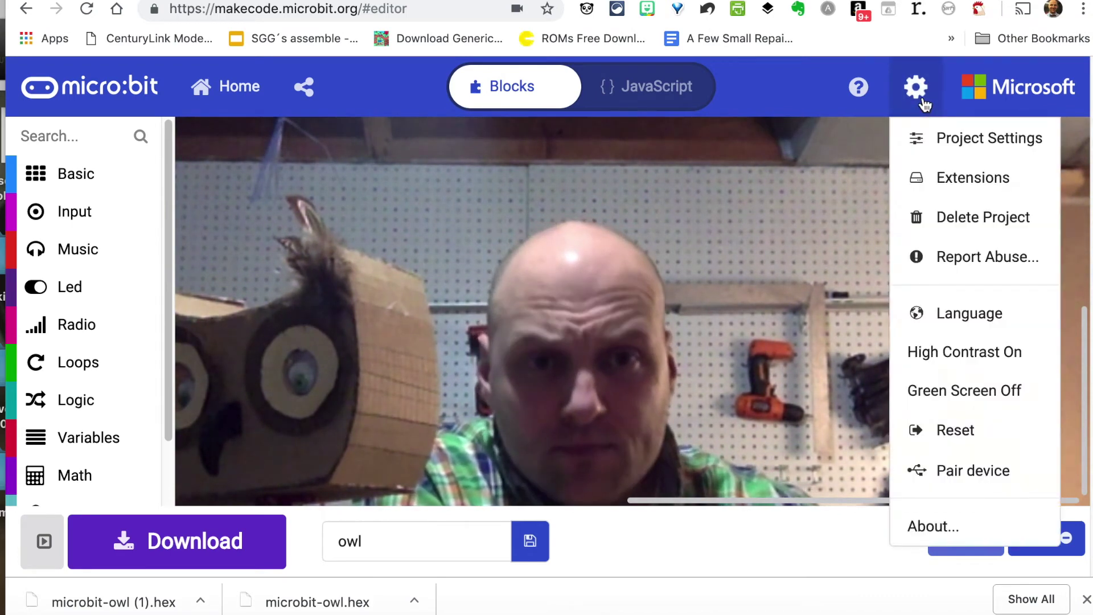
pyautogui.click(930, 395)
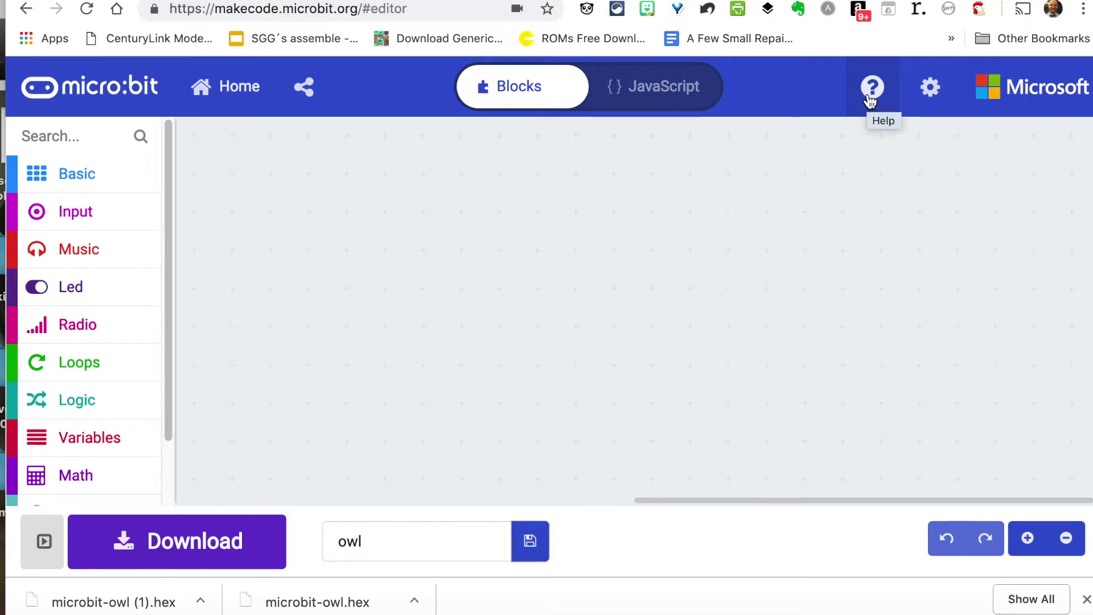
pyautogui.click(930, 87)
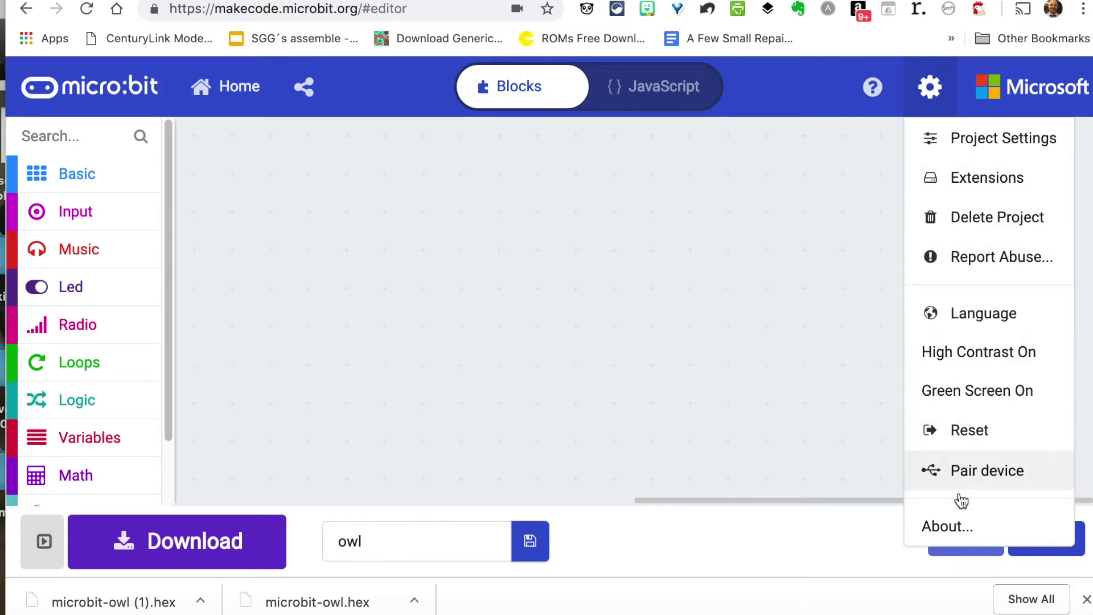
# Open the About dialog's Experiments page, which lists Green screen as Enabled.
pyautogui.click(959, 527)
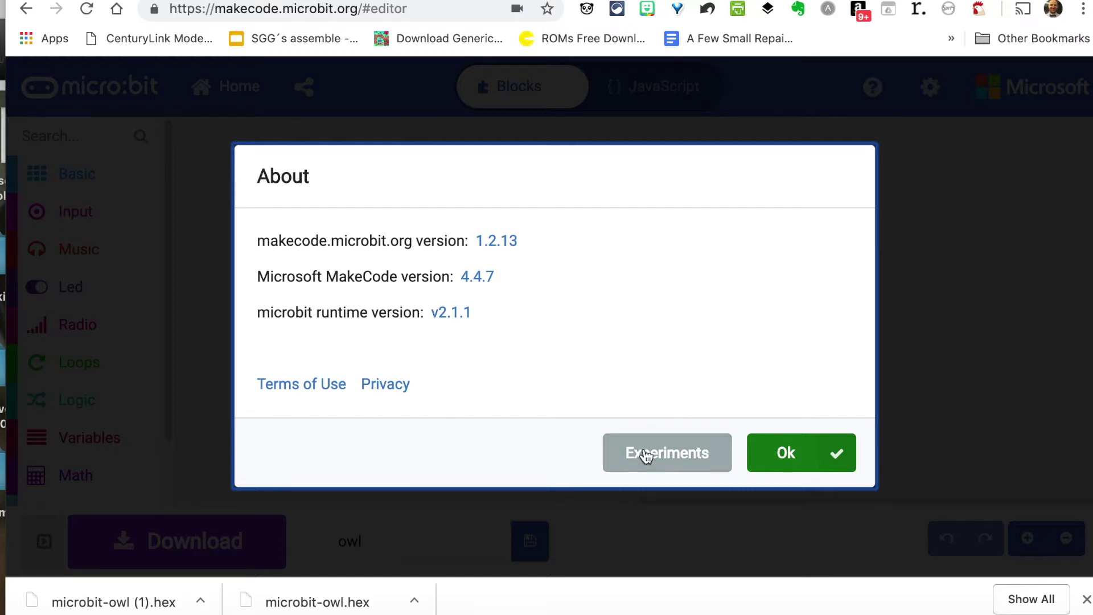
pyautogui.click(668, 463)
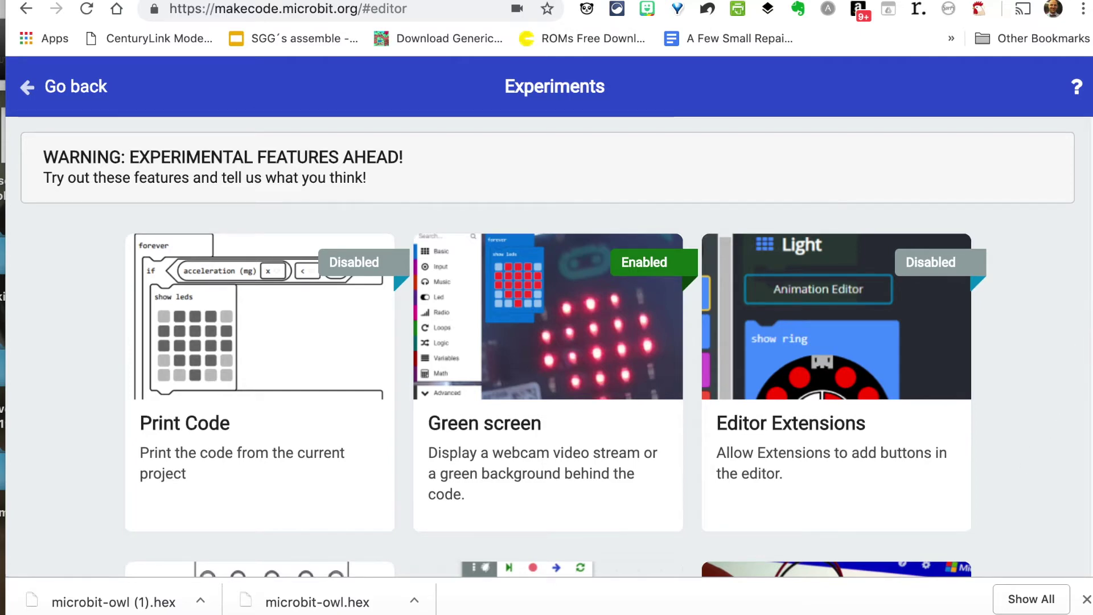
pyautogui.scroll(-3, 1088, 414)
pyautogui.scroll(-3, 1088, 415)
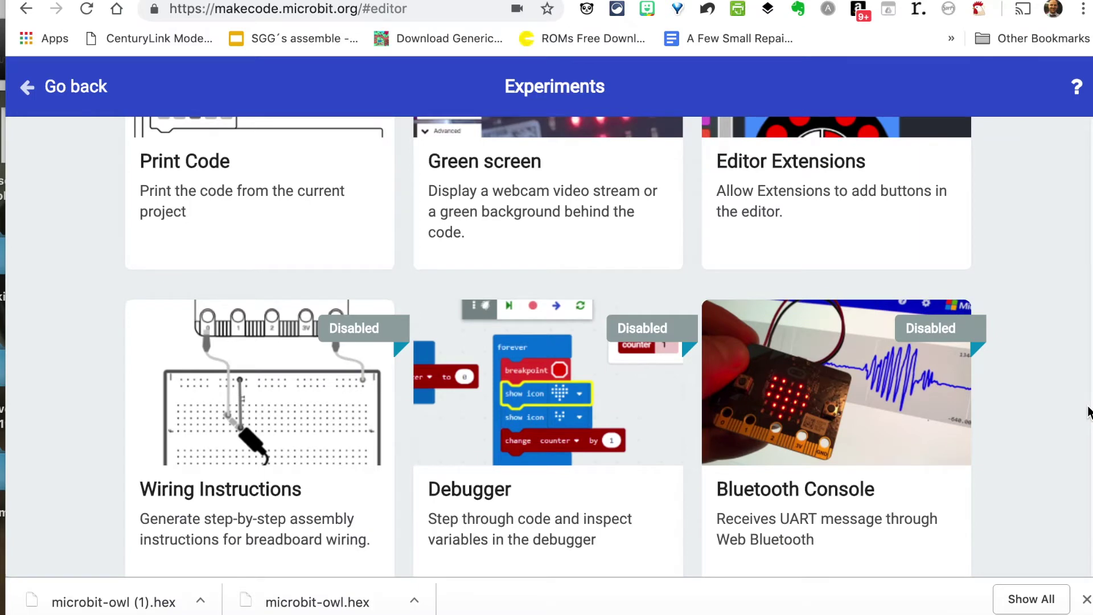
pyautogui.scroll(-2, 1088, 412)
pyautogui.scroll(-1, 1086, 436)
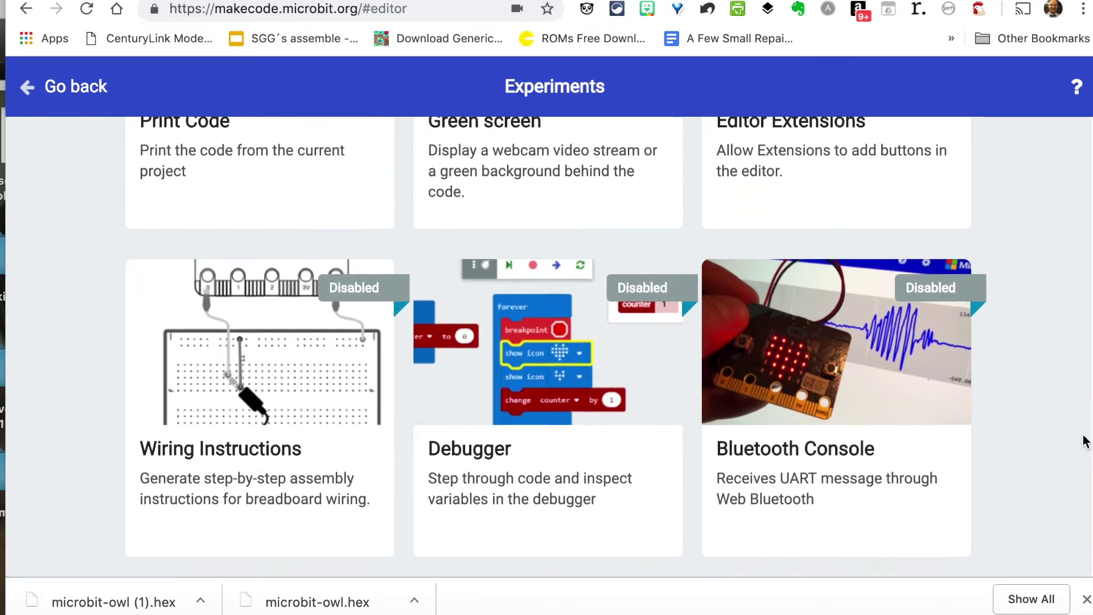
pyautogui.scroll(-2, 1085, 441)
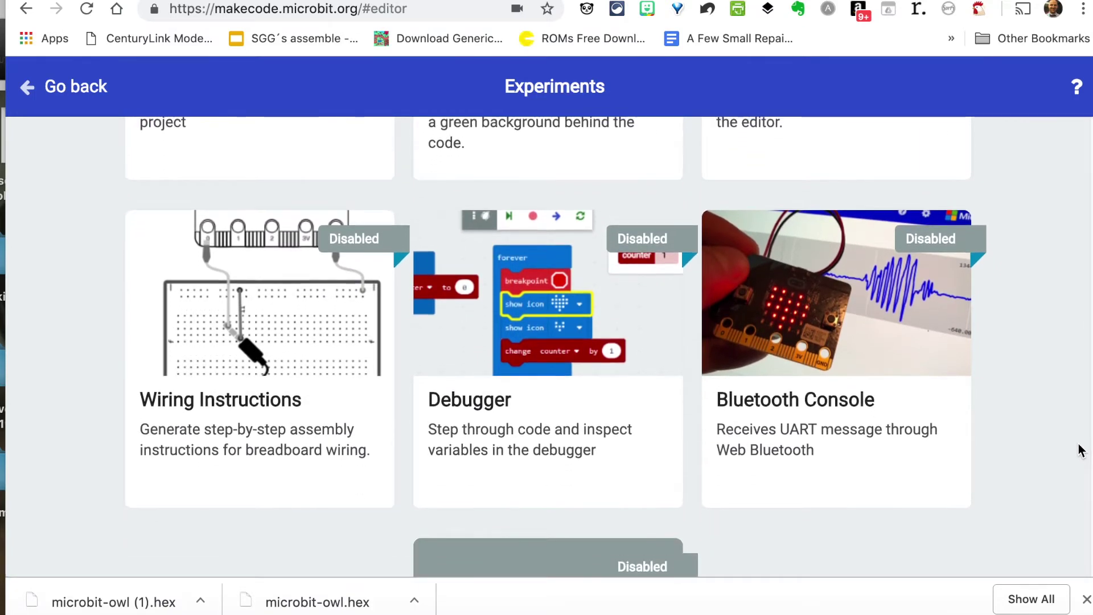
pyautogui.scroll(-3, 1081, 451)
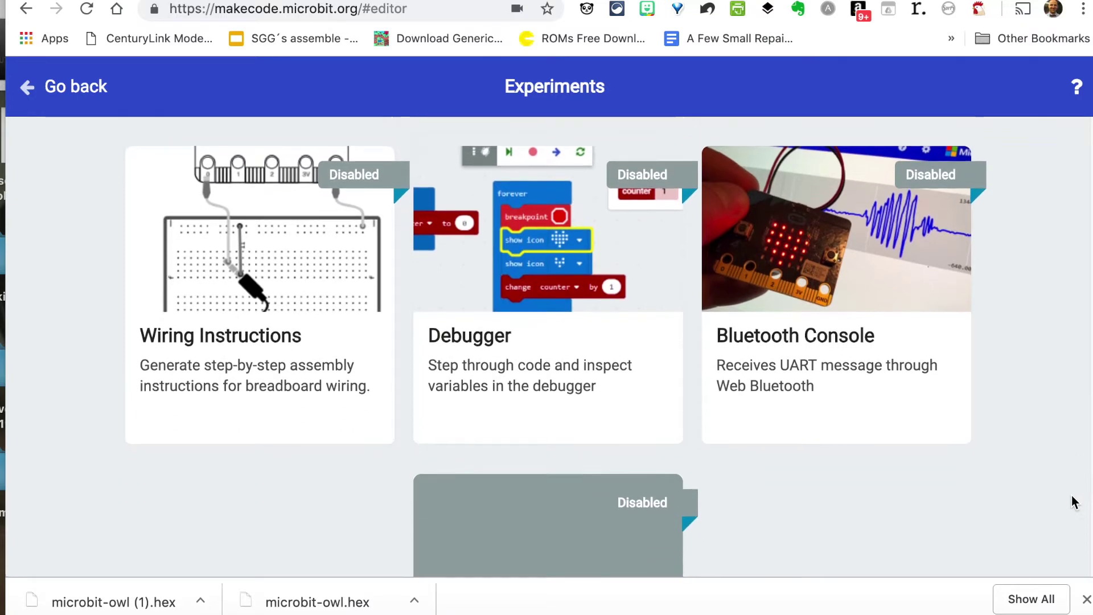
pyautogui.scroll(-3, 1074, 503)
pyautogui.scroll(-1, 1076, 491)
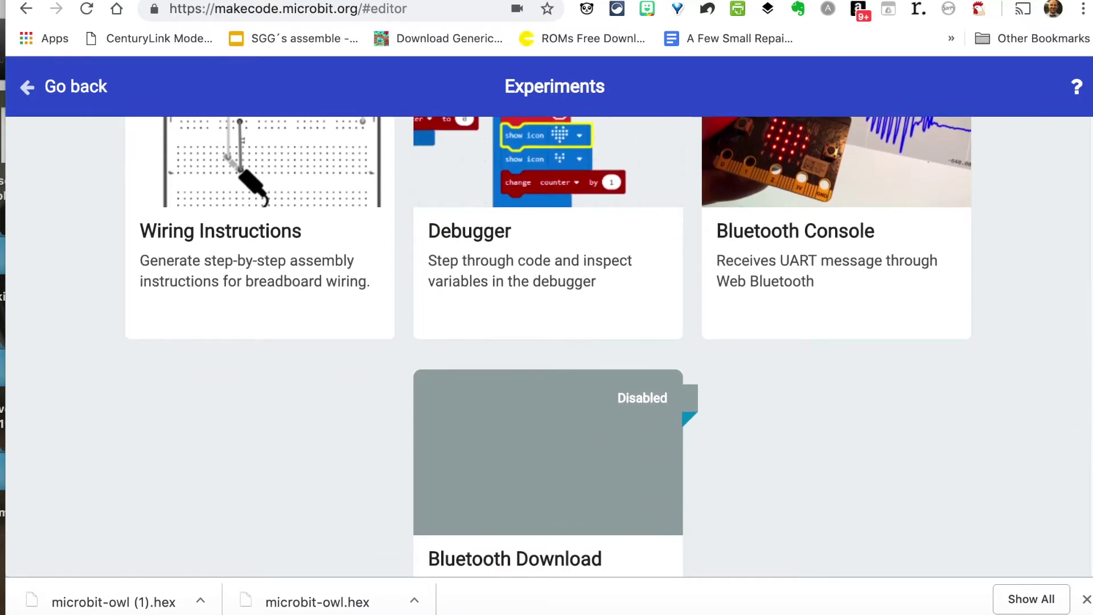
pyautogui.scroll(-2, 1080, 470)
pyautogui.scroll(-2, 1081, 469)
pyautogui.scroll(4, 1081, 470)
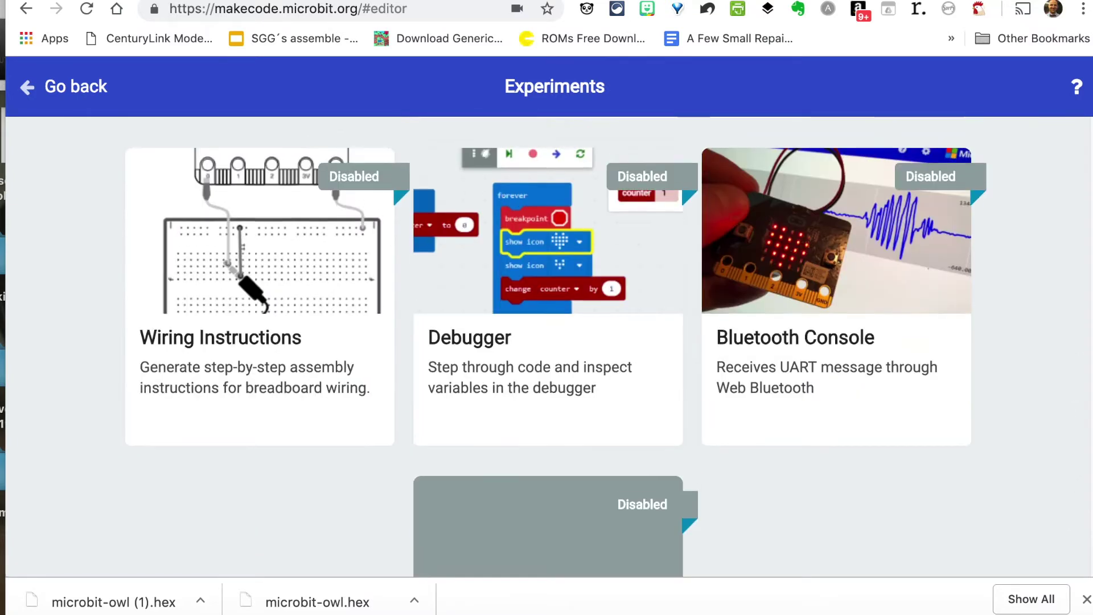
pyautogui.scroll(3, 1081, 471)
pyautogui.scroll(3, 1080, 469)
pyautogui.scroll(2, 1081, 469)
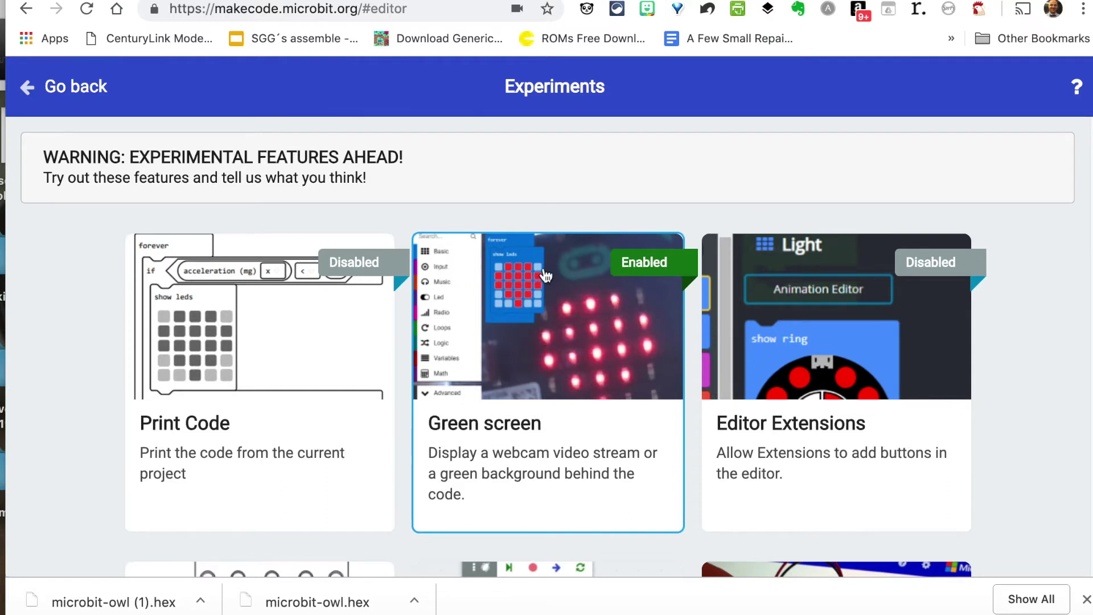
# Toggle the Green screen experiment off and back on, then return to the owl editor.
pyautogui.click(641, 266)
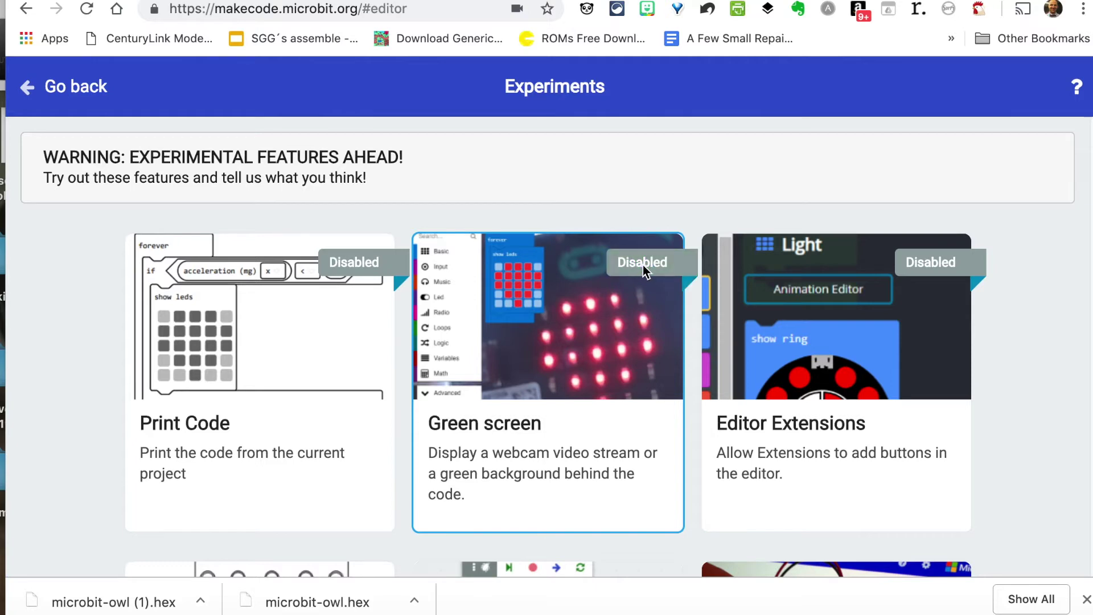
pyautogui.click(643, 266)
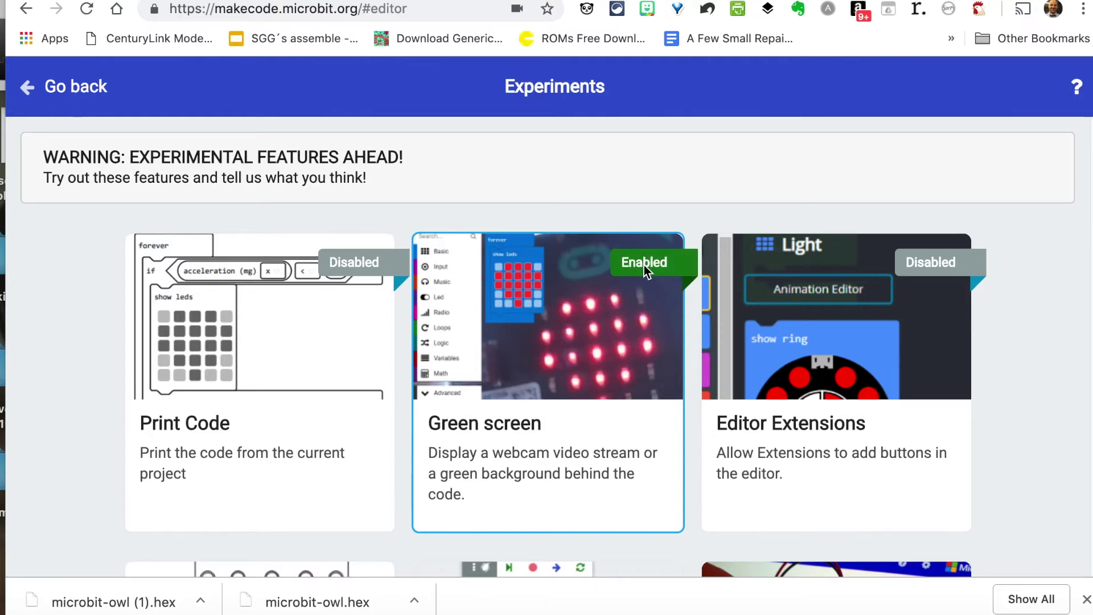
pyautogui.click(29, 87)
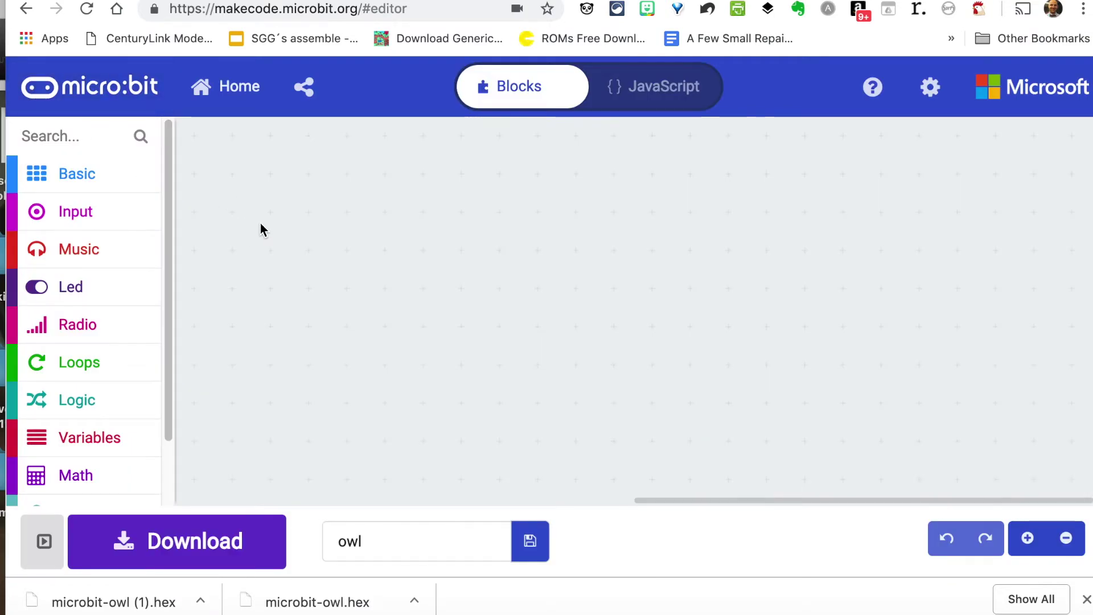
pyautogui.click(930, 87)
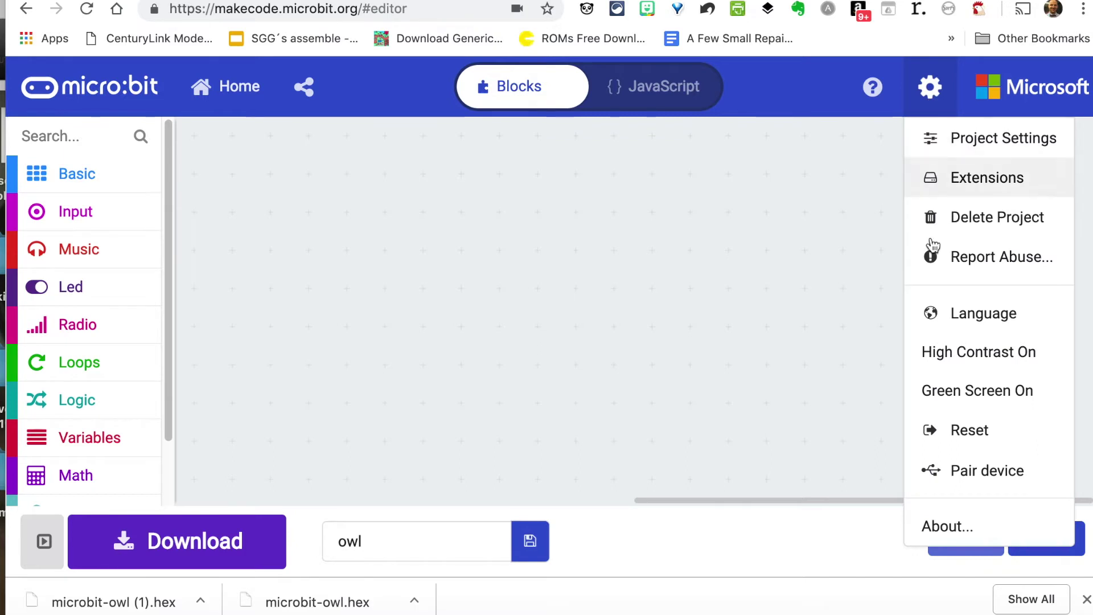
# Turn Green Screen On with FaceTime HD Camera as the background camera.
pyautogui.click(985, 403)
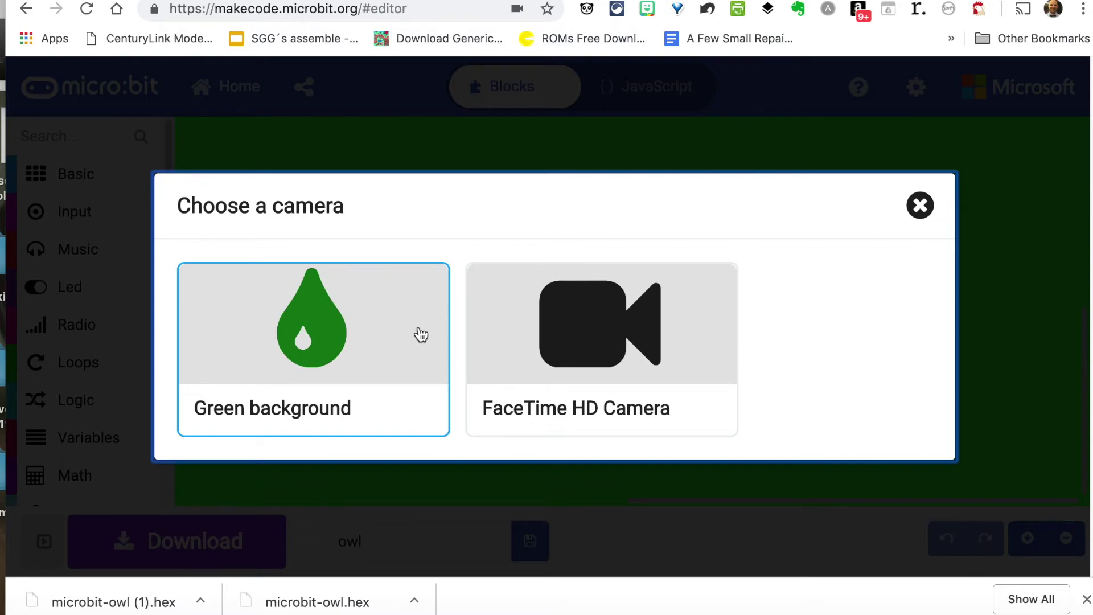
pyautogui.click(551, 335)
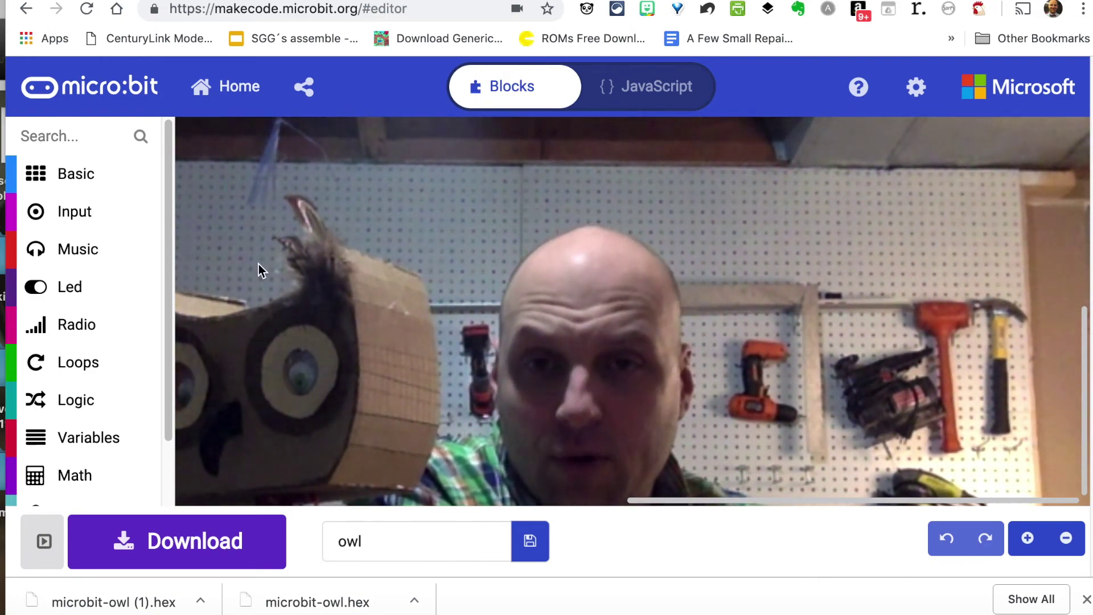
# Drag a forever block from the Basic category near the top of the workspace.
pyautogui.click(76, 174)
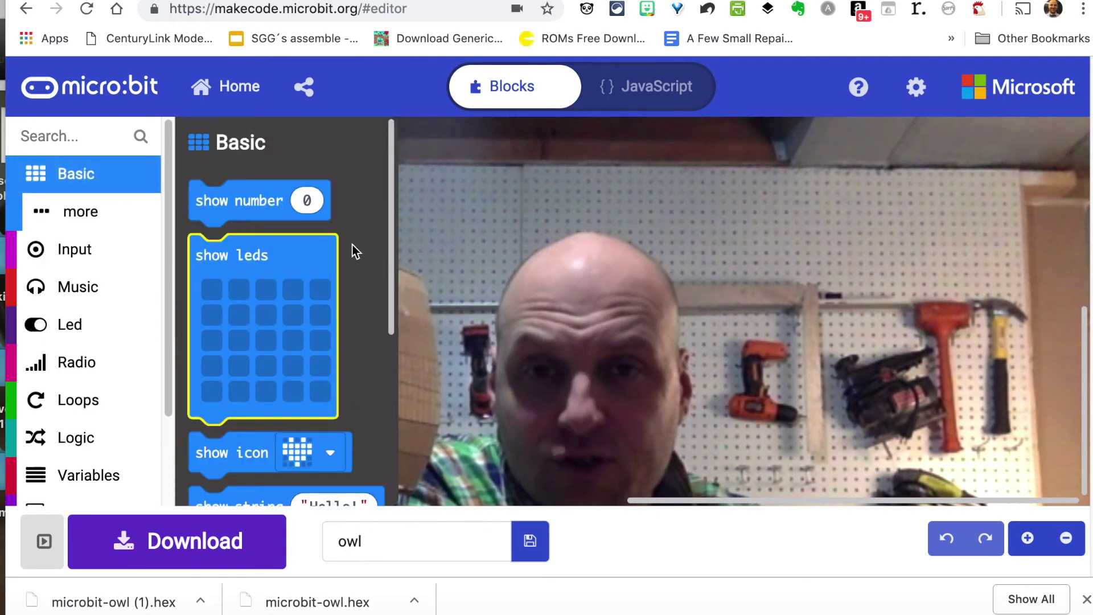
pyautogui.moveTo(390, 248); pyautogui.dragTo(383, 409)
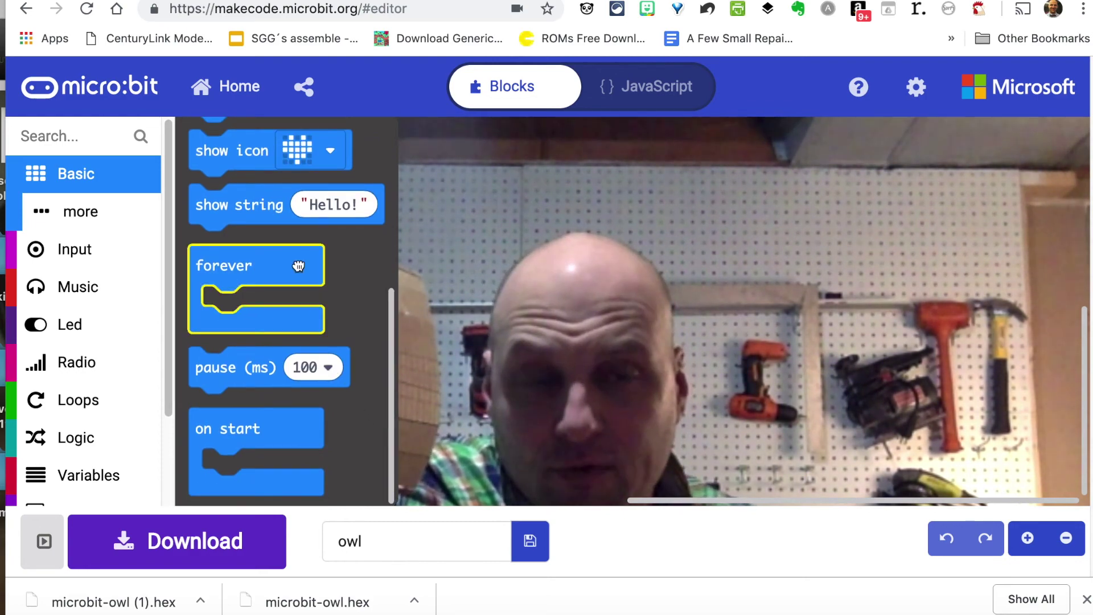
pyautogui.moveTo(299, 266); pyautogui.dragTo(751, 210)
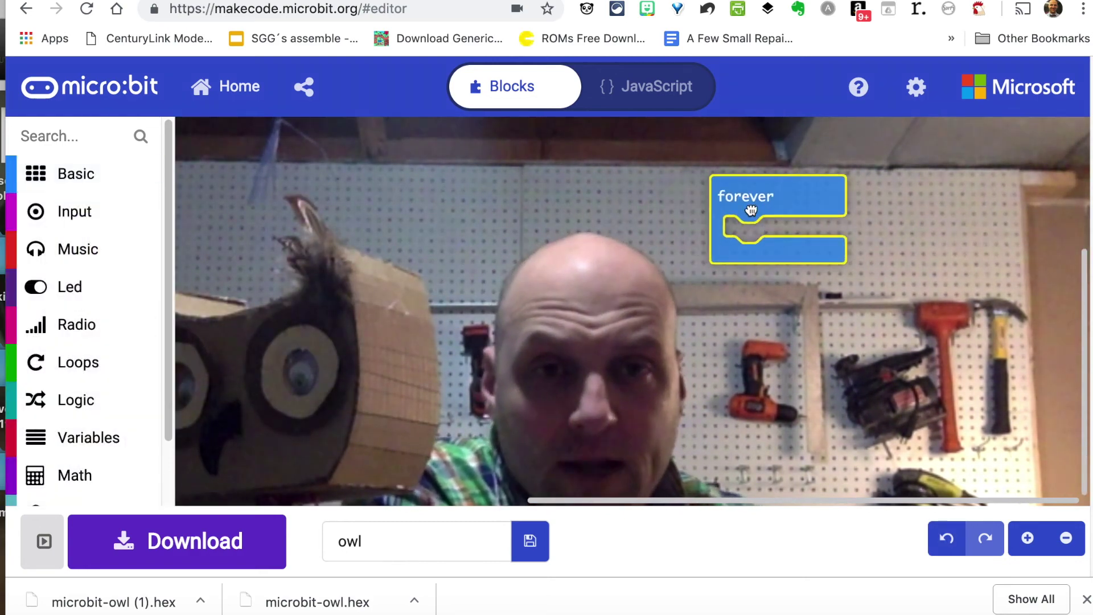